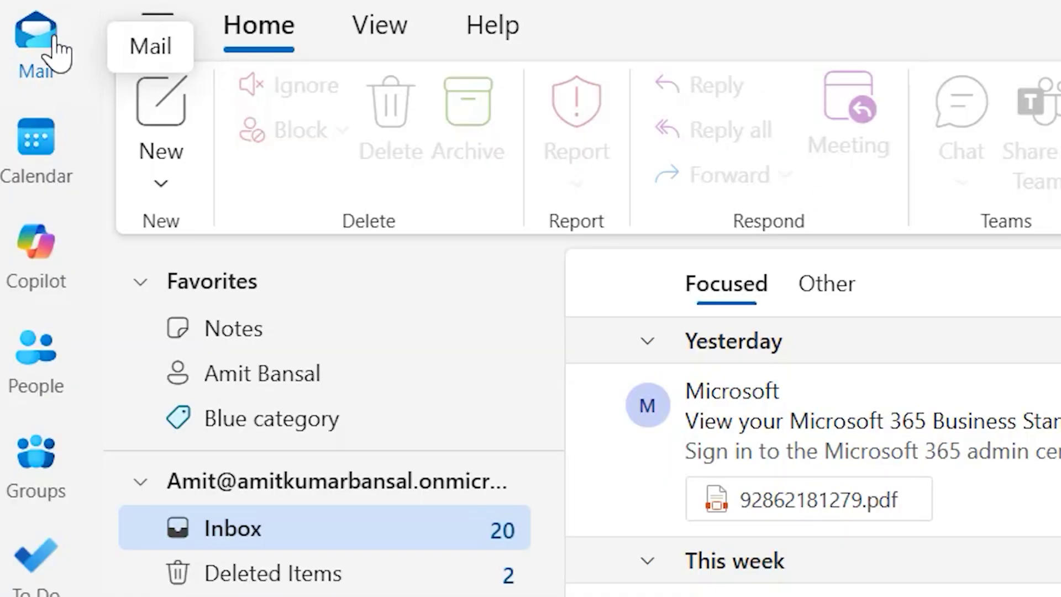
# Step: Show the September 2025 calendar in Month view and expand the New event options
pyautogui.click(35, 146)
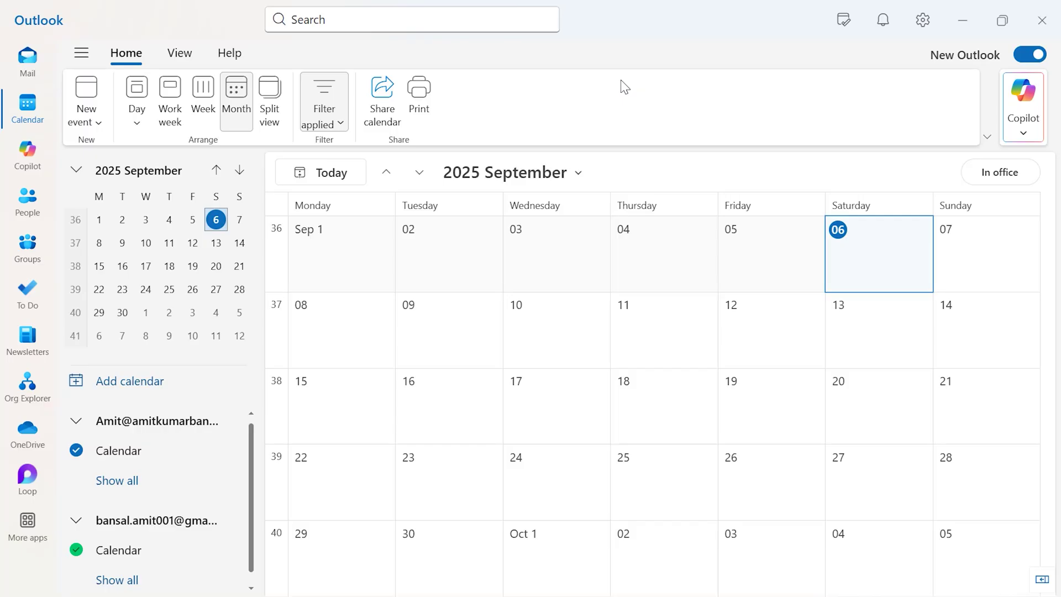
pyautogui.click(97, 124)
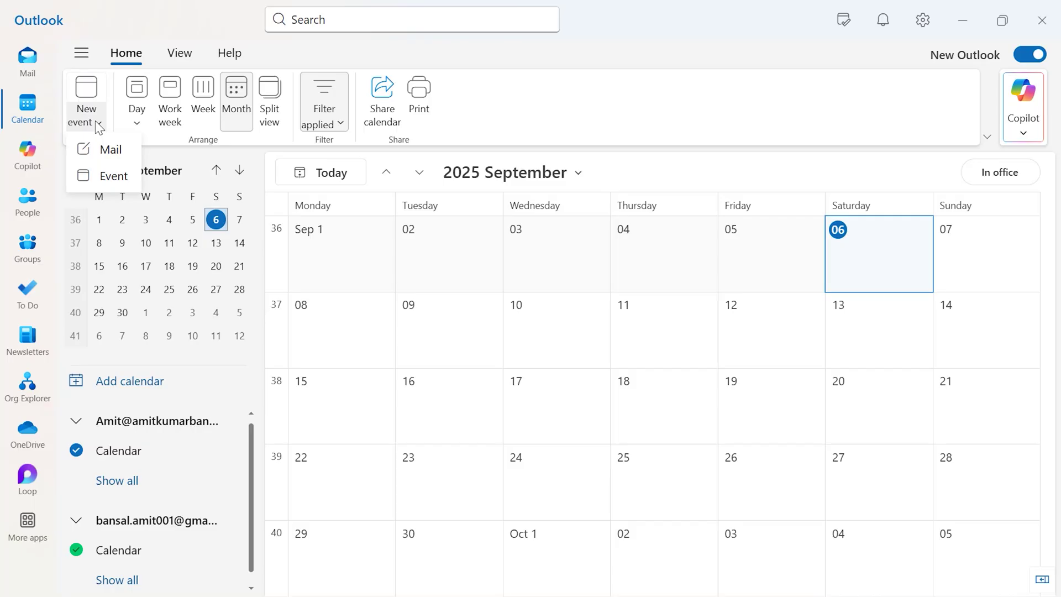
# Step: Create an event titled 'Review Meeting for KFW New Project' with the Teams meeting toggle on
pyautogui.click(103, 176)
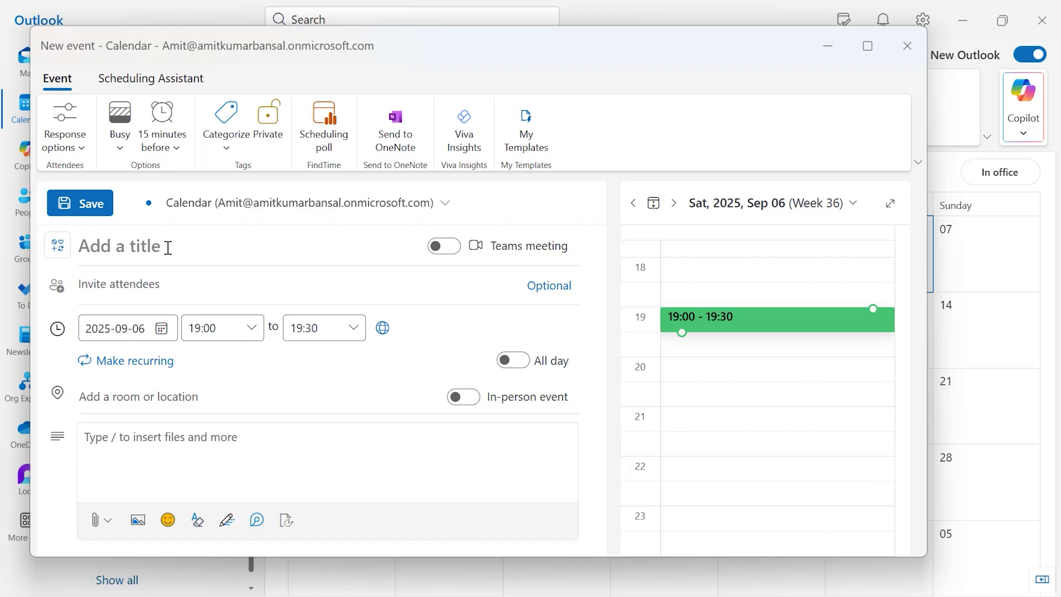
pyautogui.write('Review')
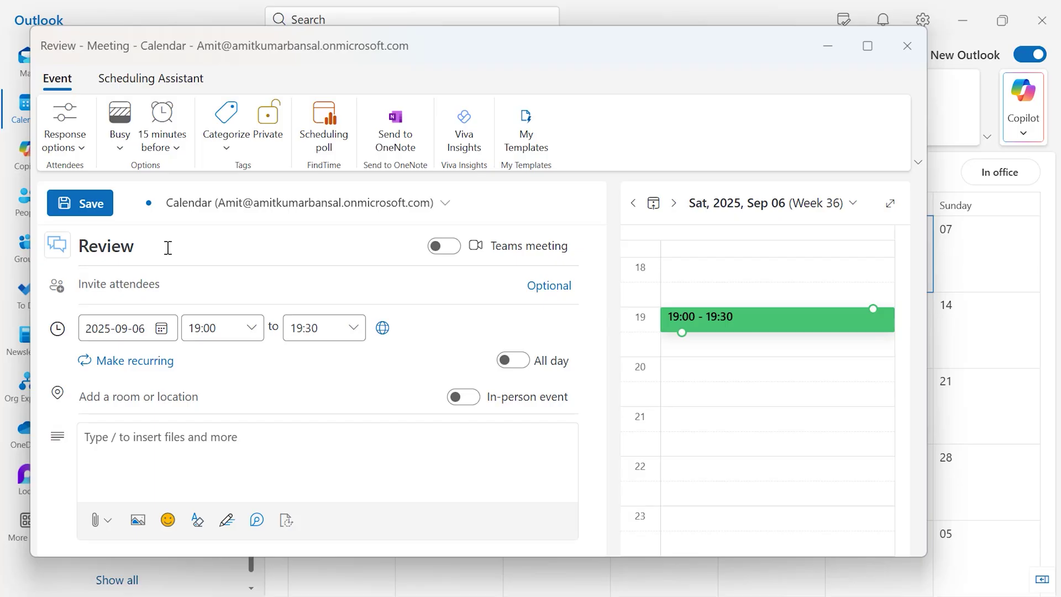
pyautogui.write(' Meeting for K')
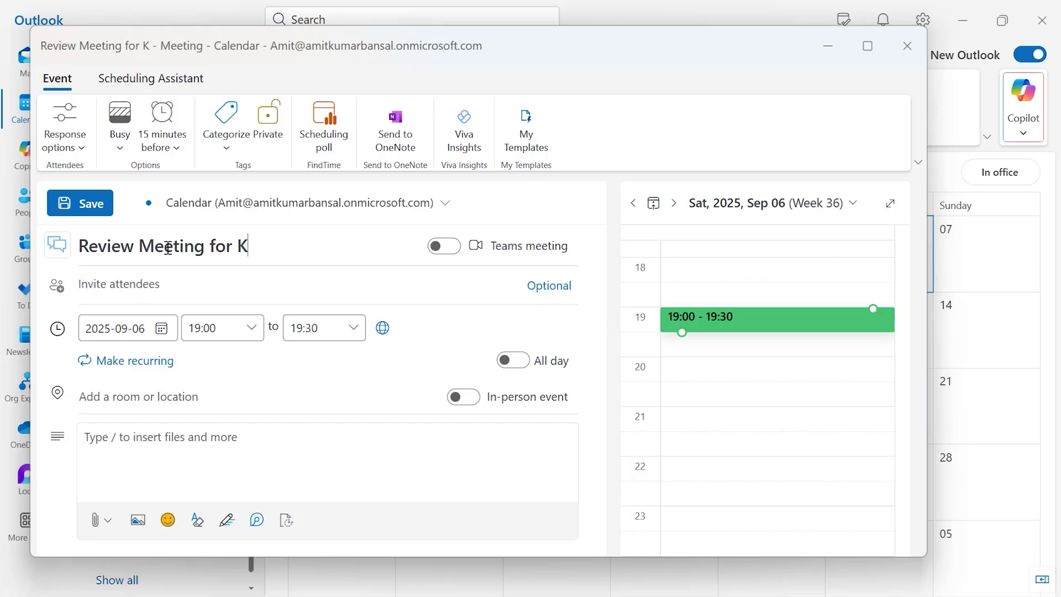
pyautogui.write('FW New ')
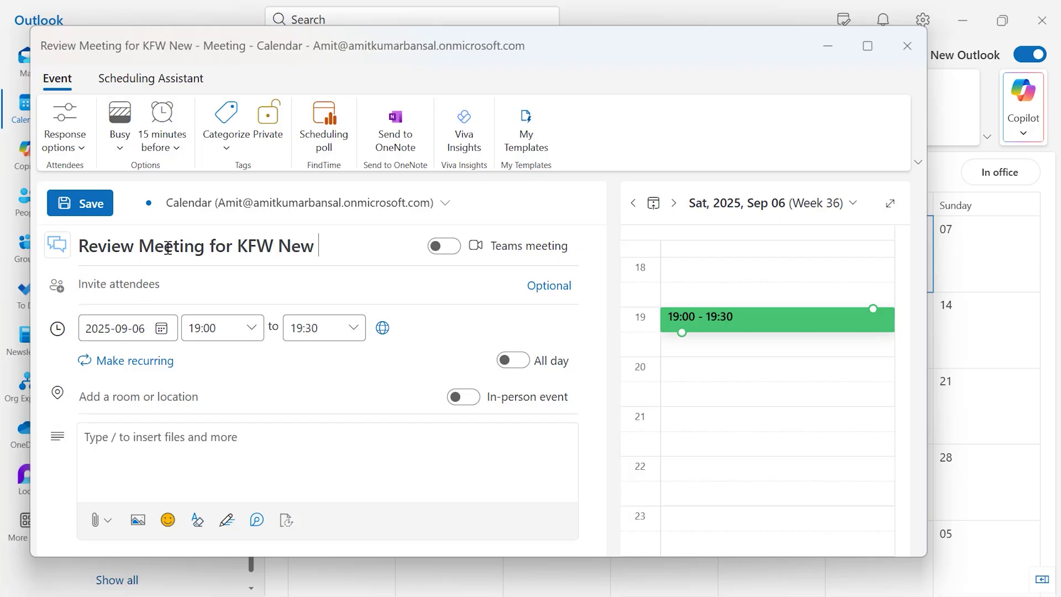
pyautogui.write('Project')
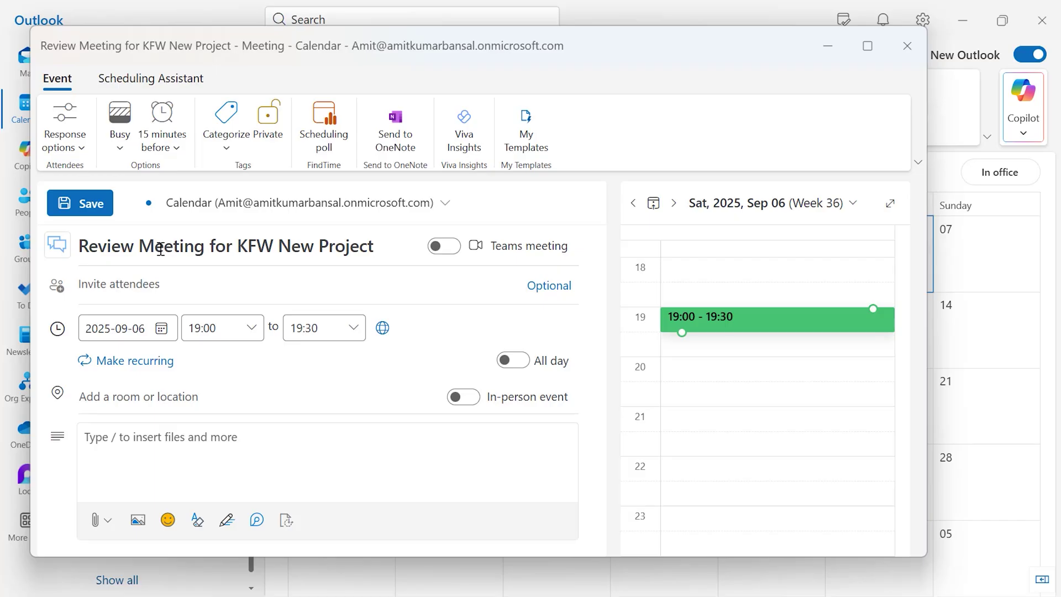
pyautogui.click(445, 252)
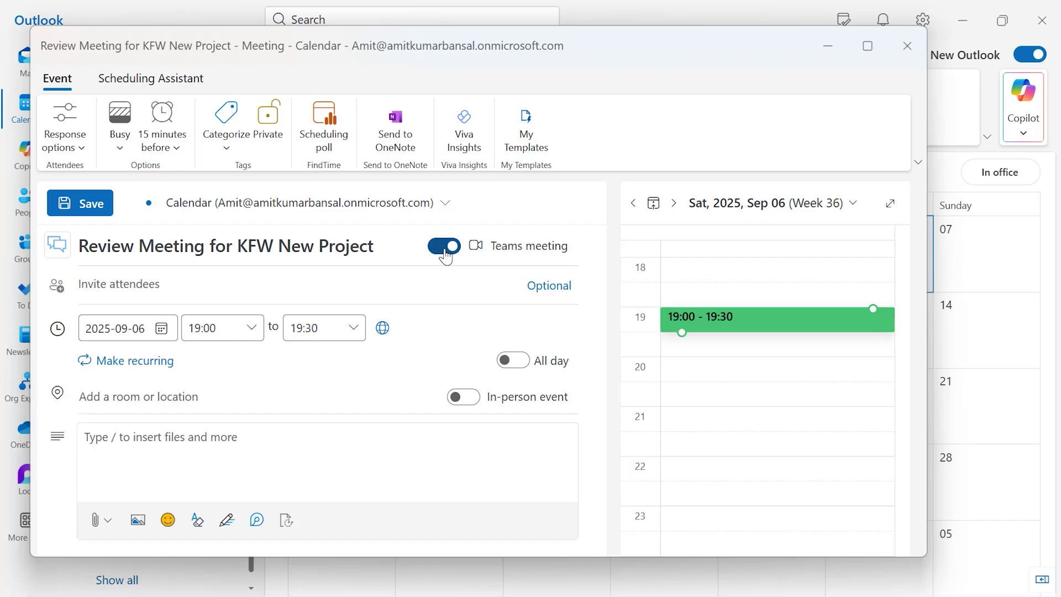
# Step: Invite two suggested contacts, then start typing a third attendee's Gmail address
pyautogui.click(162, 284)
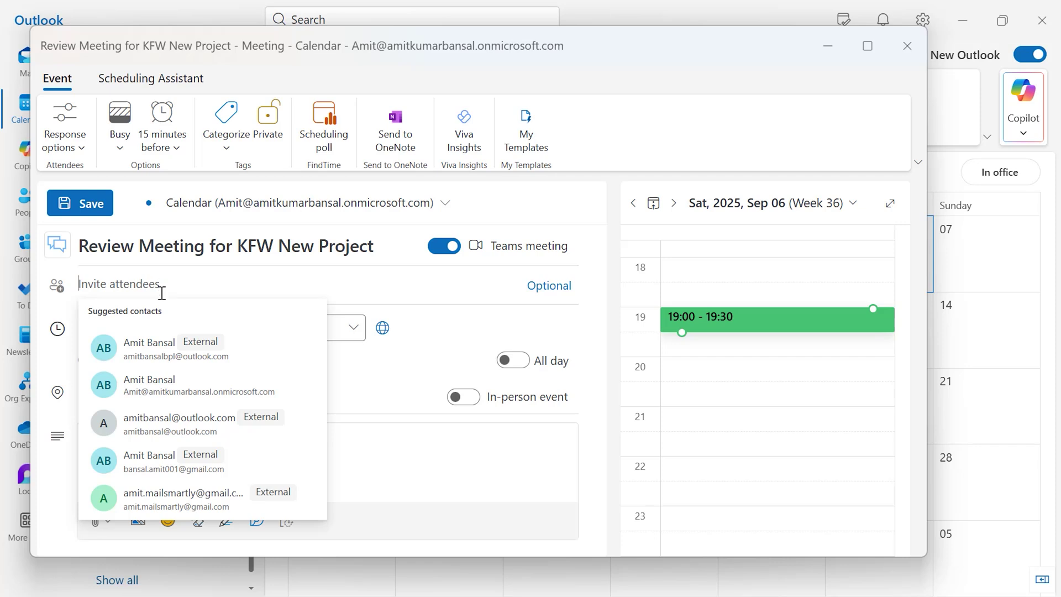
pyautogui.click(143, 350)
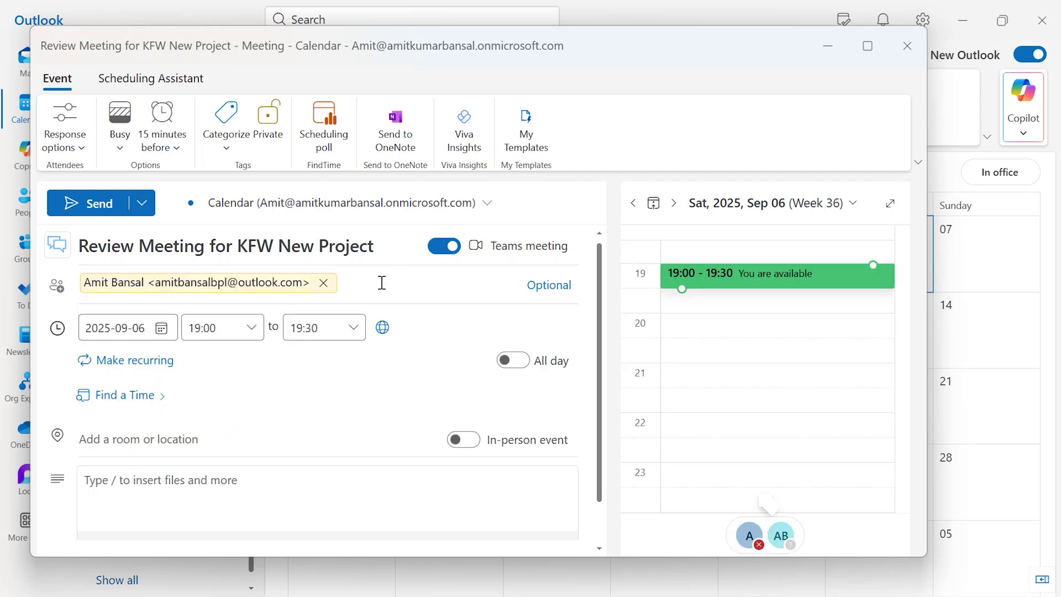
pyautogui.click(381, 283)
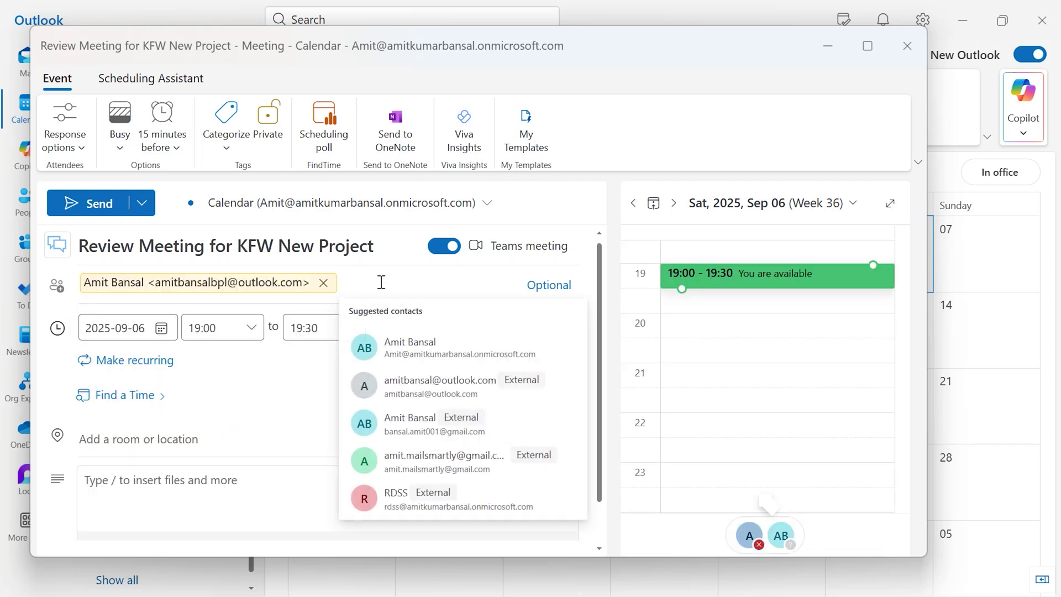
pyautogui.click(427, 425)
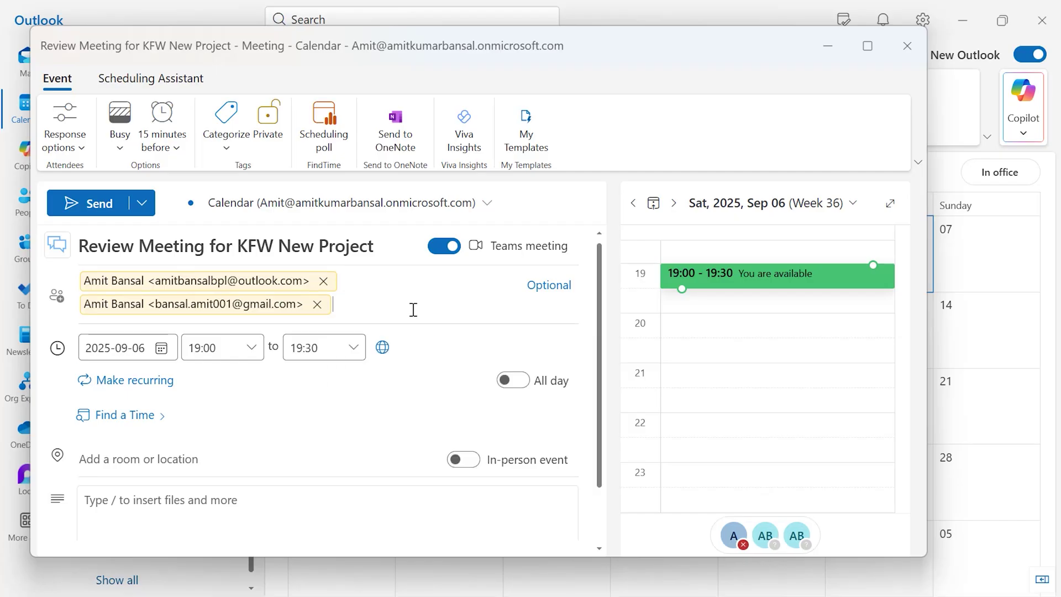
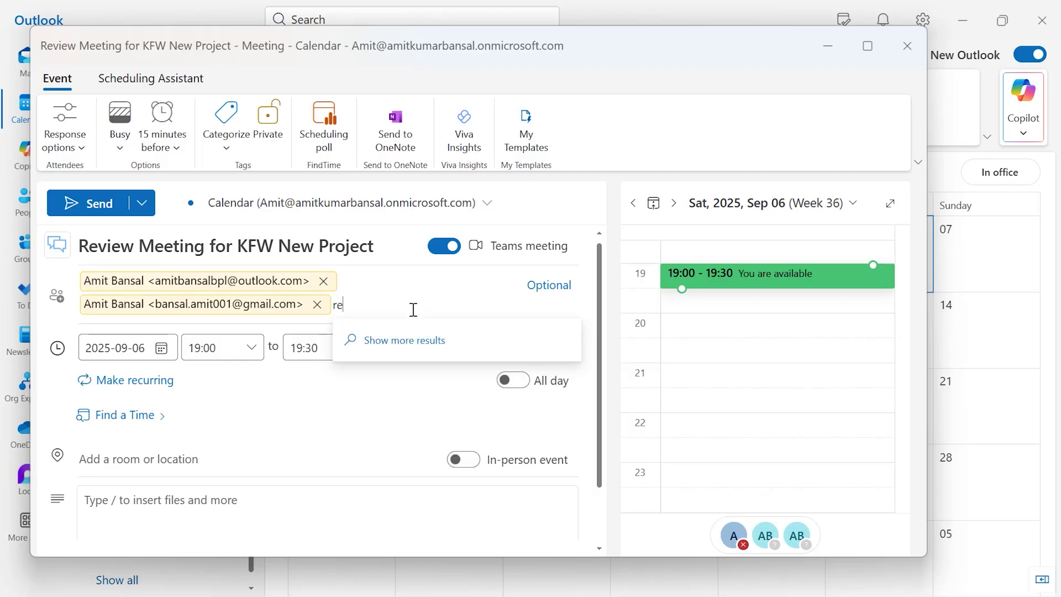
# Step: Add the typed address as the third attendee and move the meeting to September 8
pyautogui.press('Return')
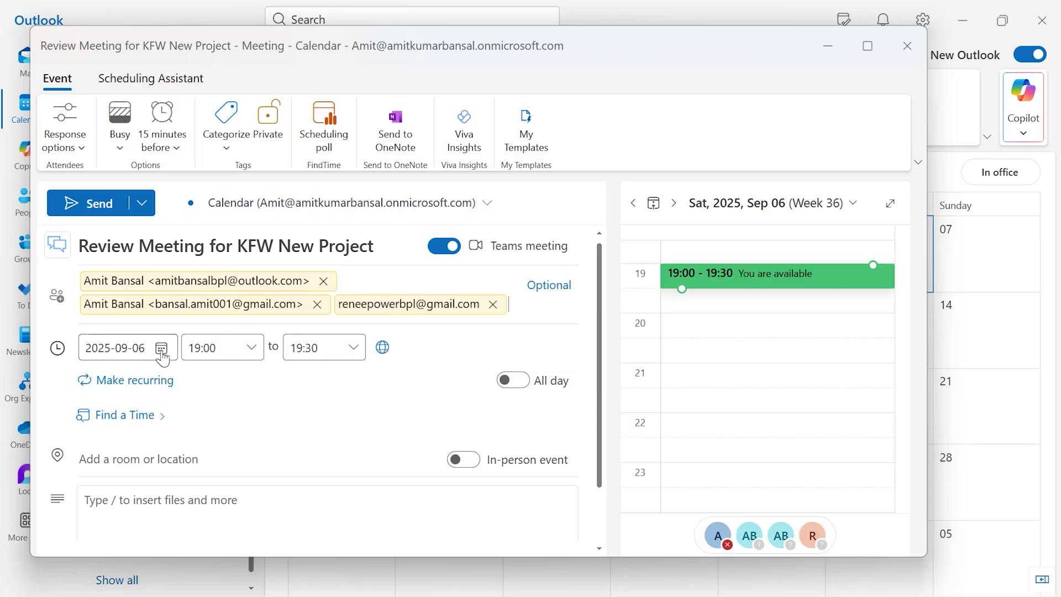
pyautogui.click(161, 348)
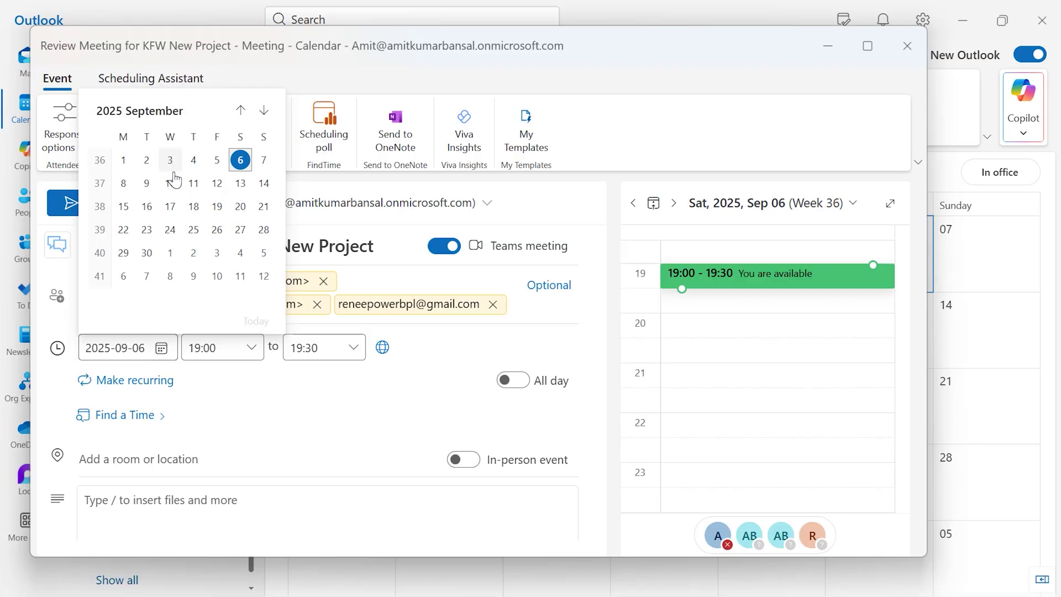
pyautogui.click(123, 183)
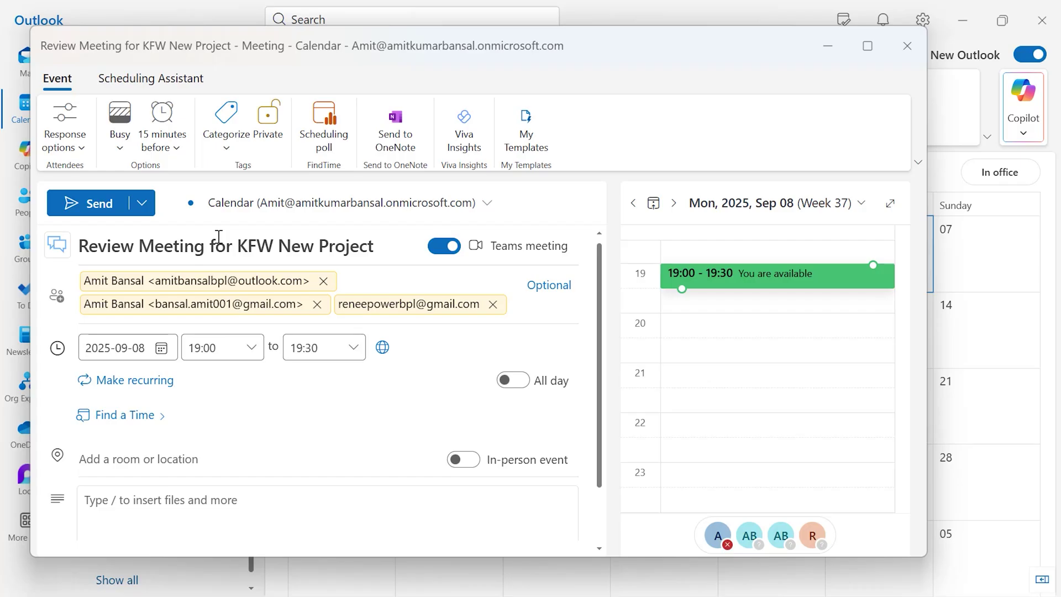
# Step: Set the meeting time to 11:00–12:30
pyautogui.click(252, 360)
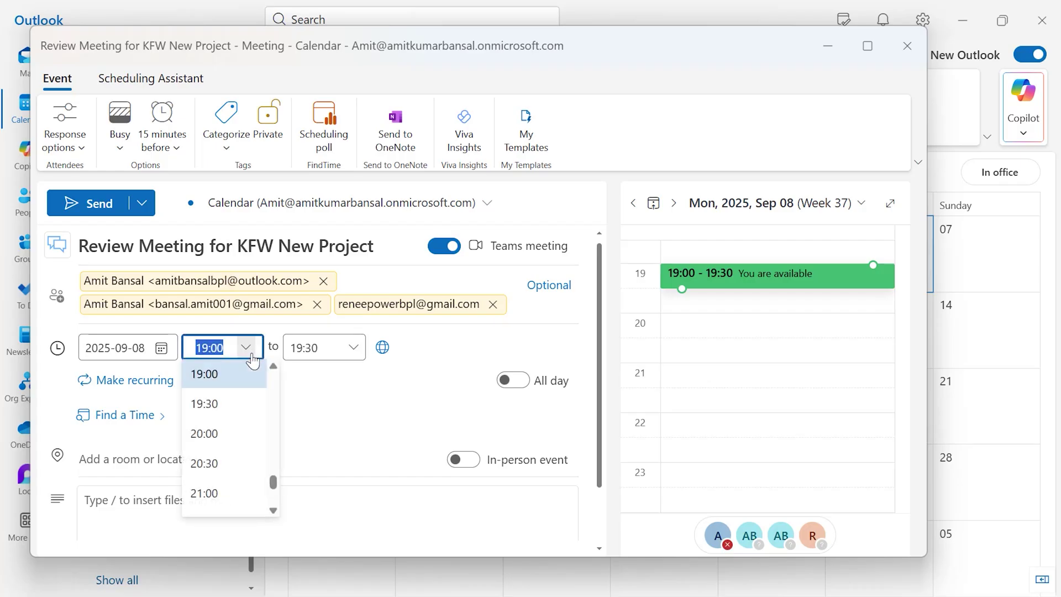
pyautogui.scroll(10, 237, 426)
pyautogui.scroll(-5, 236, 426)
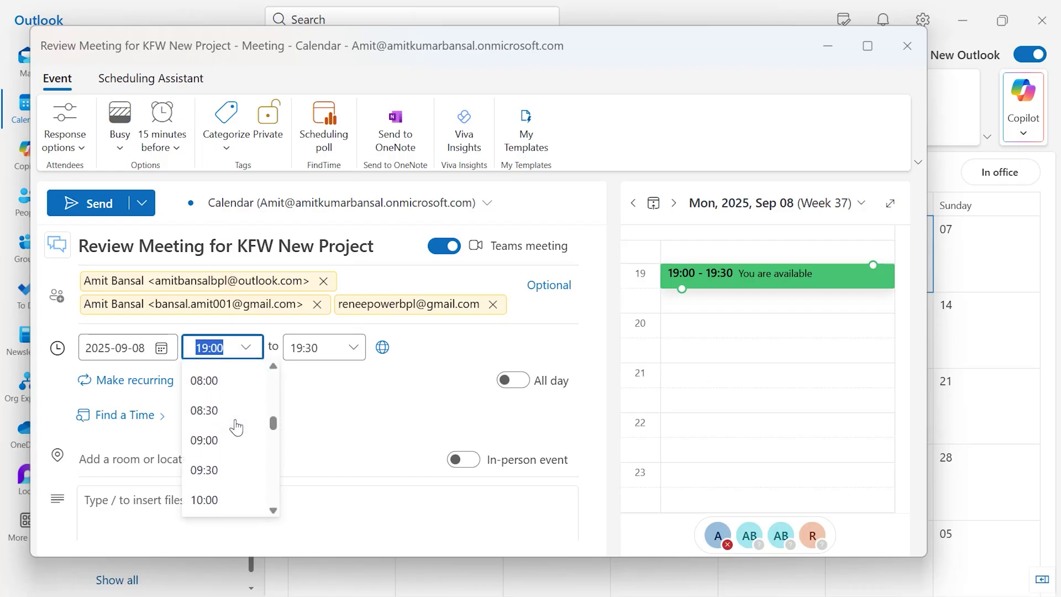
pyautogui.click(224, 472)
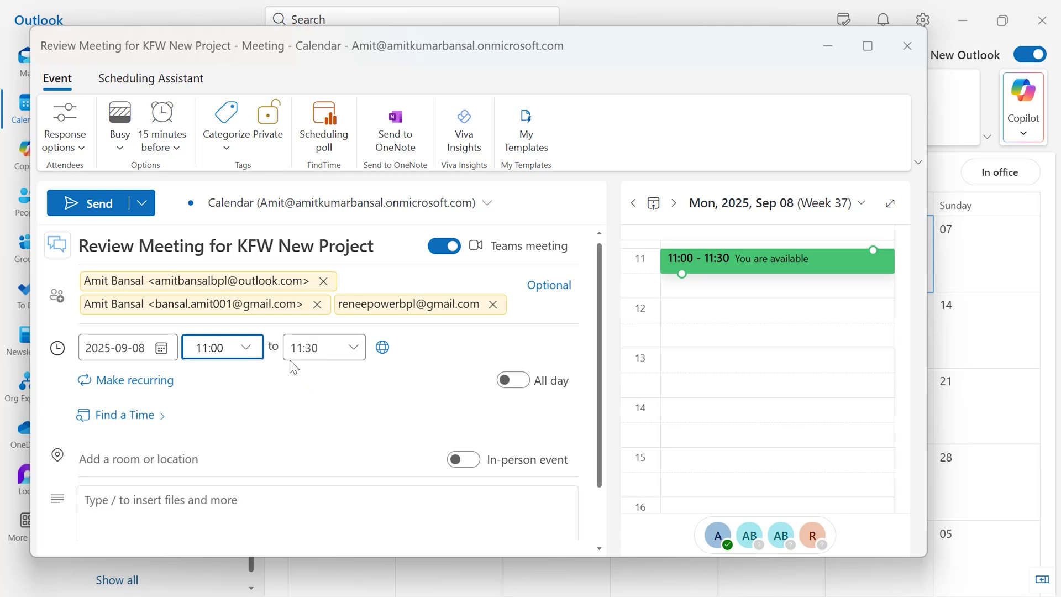
pyautogui.click(353, 349)
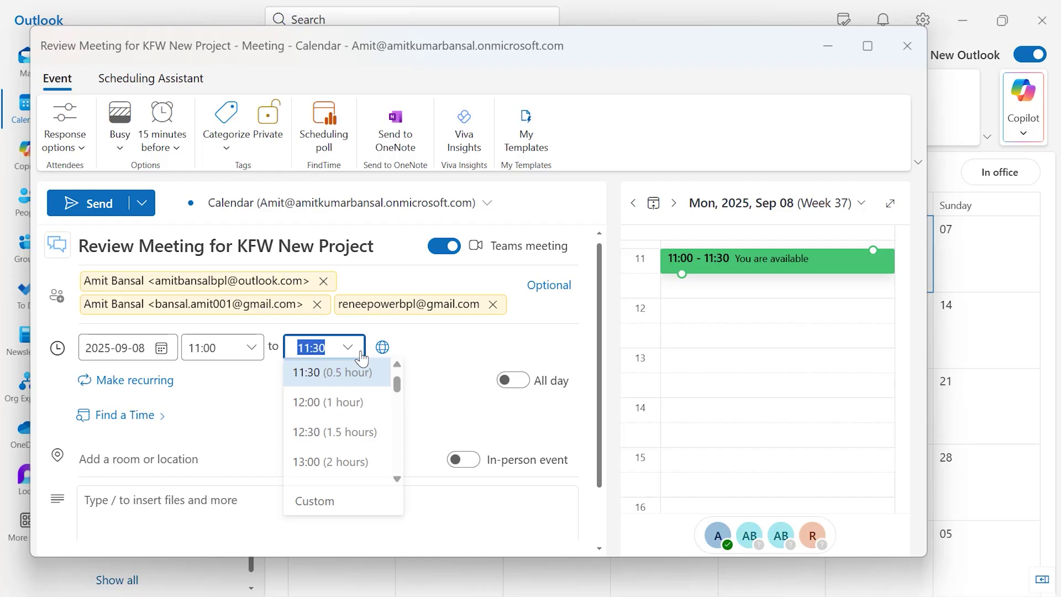
pyautogui.click(337, 398)
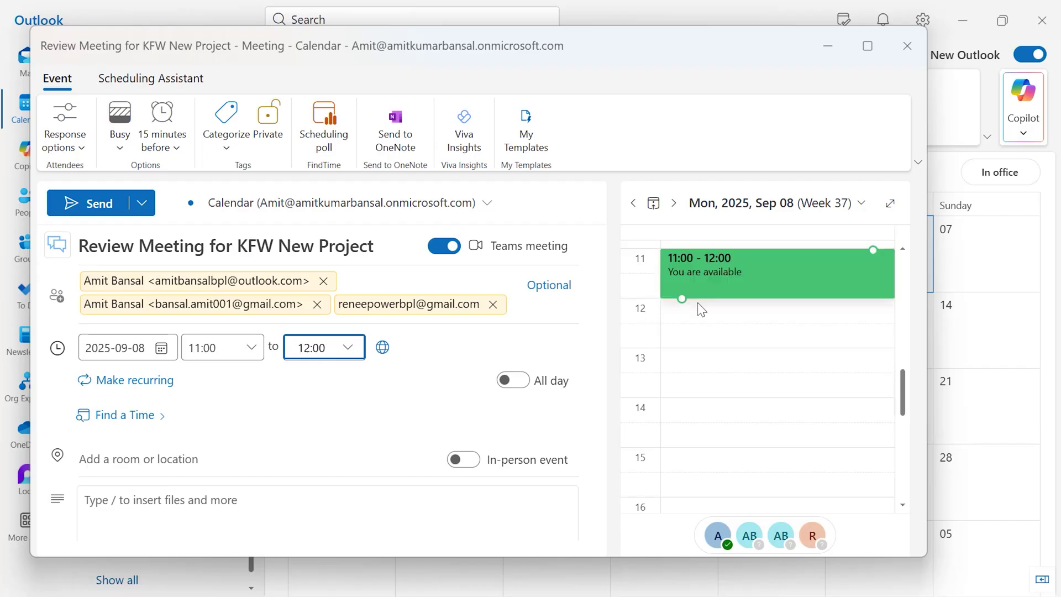
pyautogui.moveTo(682, 300)
pyautogui.mouseDown()
pyautogui.moveTo(683, 358)
pyautogui.moveTo(683, 298)
pyautogui.moveTo(685, 315)
pyautogui.mouseUp()
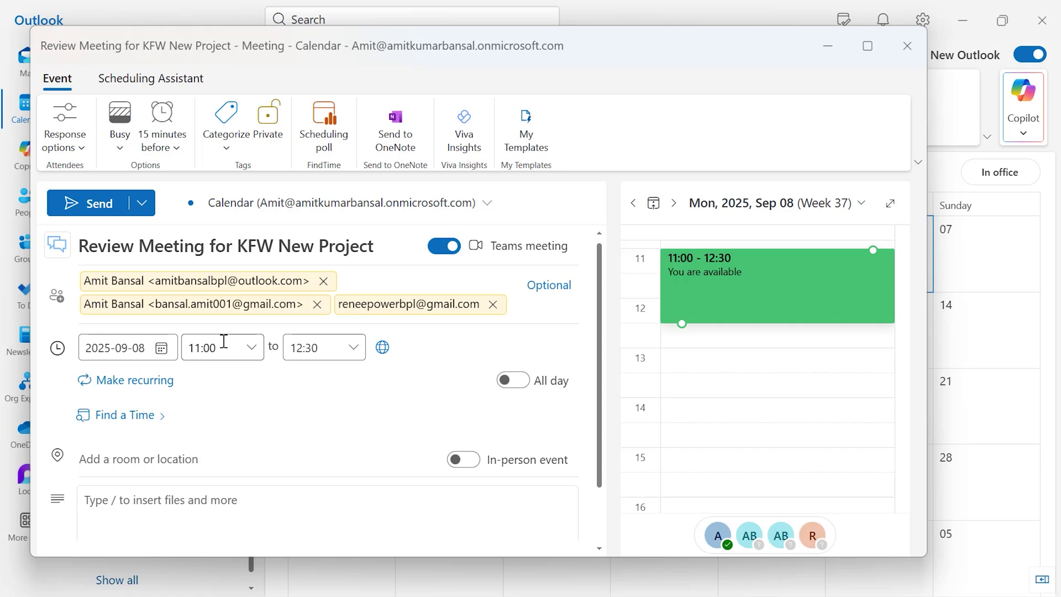
pyautogui.scroll(-1, 244, 450)
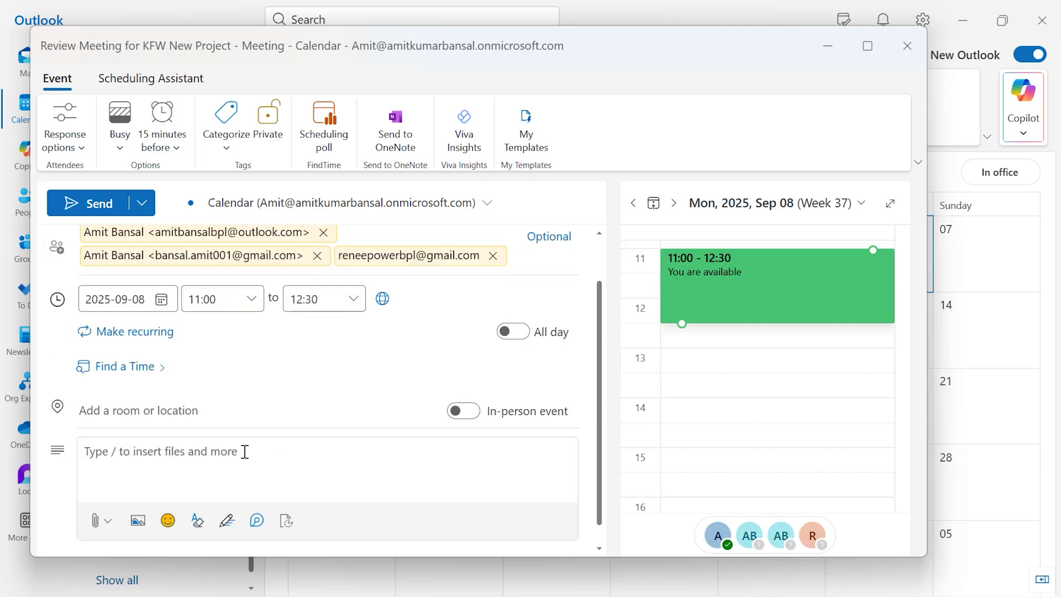
pyautogui.click(242, 452)
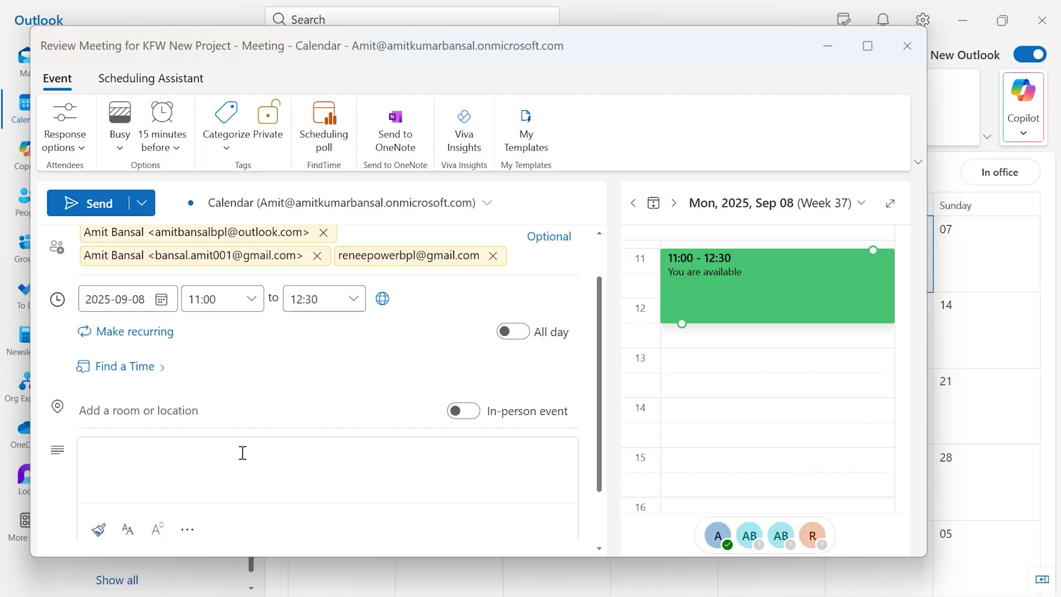
pyautogui.click(242, 453)
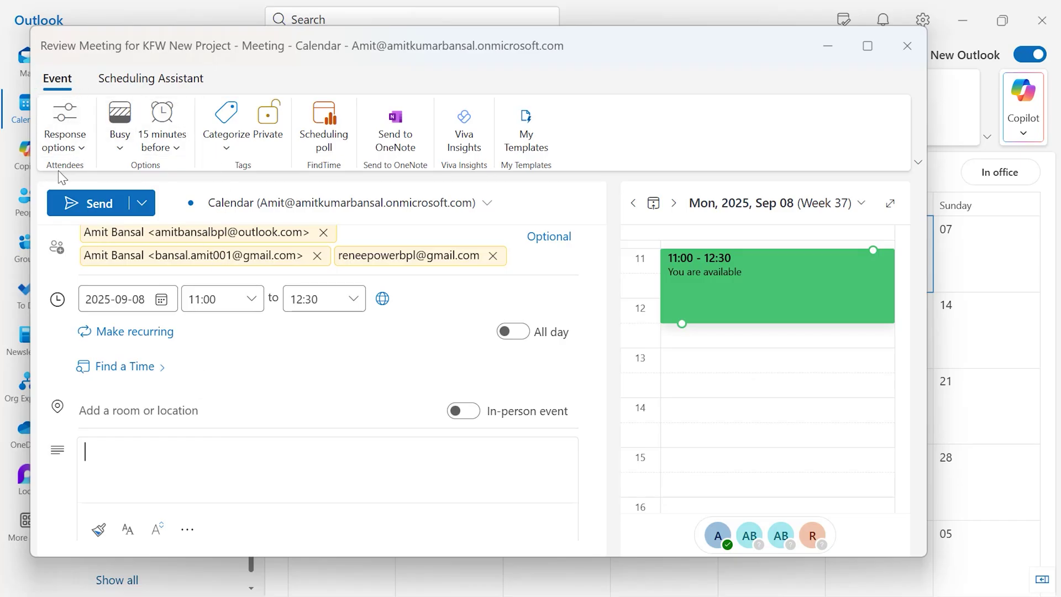
# Step: Turn on Hide attendee list in the meeting's Response options
pyautogui.click(81, 150)
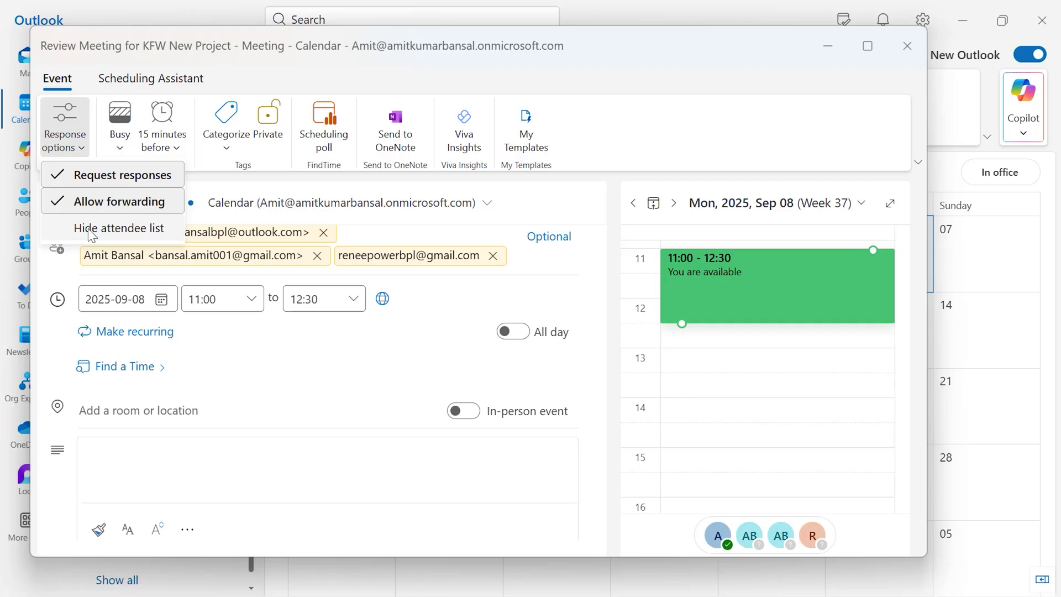
pyautogui.click(119, 229)
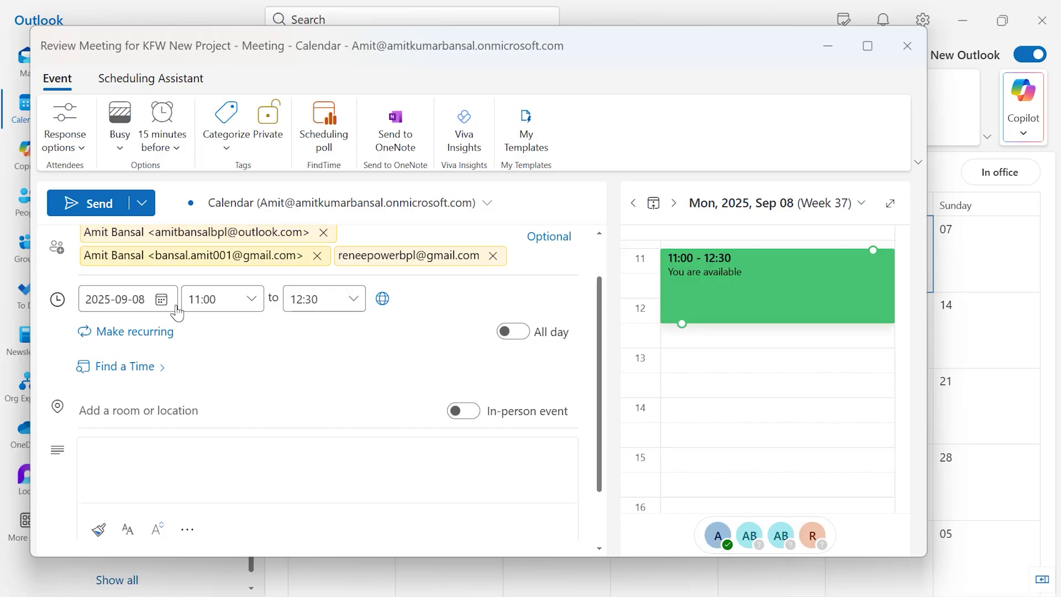
# Step: Send the 'Review Meeting for KFW New Project' invitation
pyautogui.scroll(-1, 266, 370)
pyautogui.scroll(3, 273, 321)
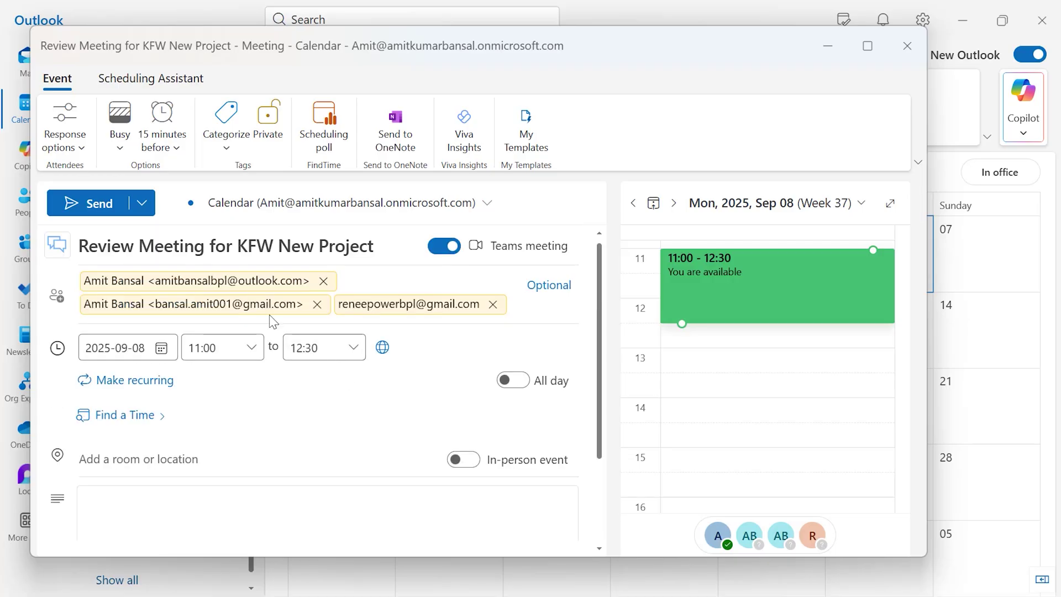
pyautogui.click(93, 205)
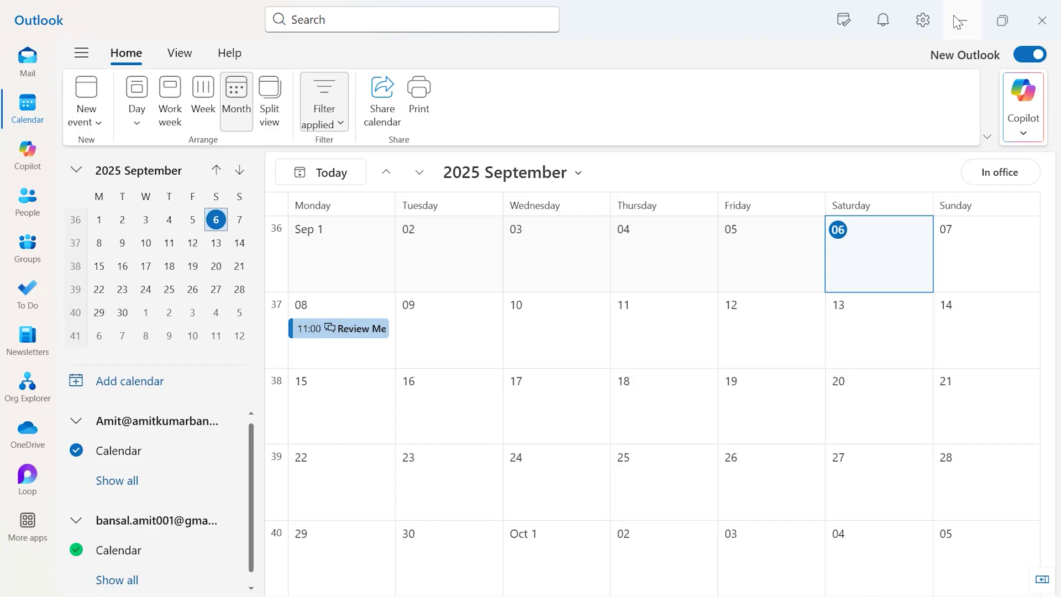
# Step: Open the 18:06 'Review Meeting for KFW New Project' invite from the Gmail Inbox in its own window
pyautogui.click(27, 57)
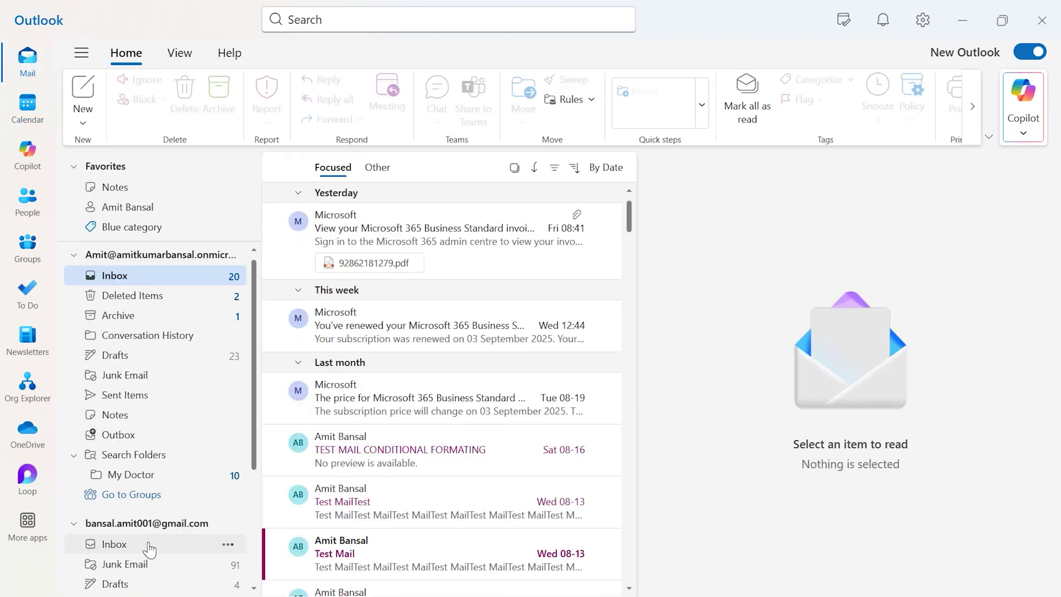
pyautogui.click(146, 549)
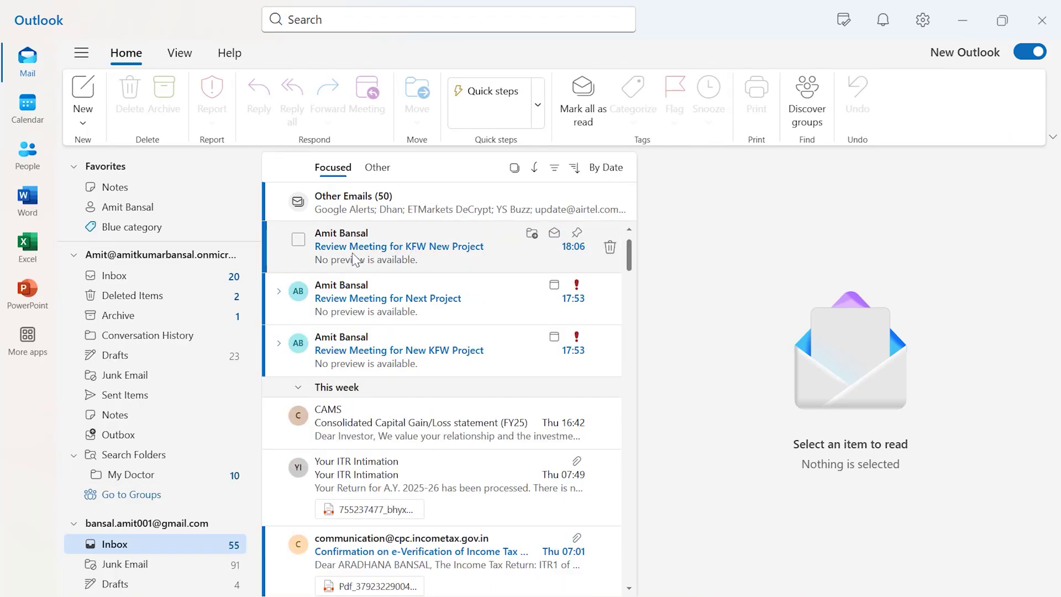
pyautogui.click(423, 245)
pyautogui.doubleClick(422, 244)
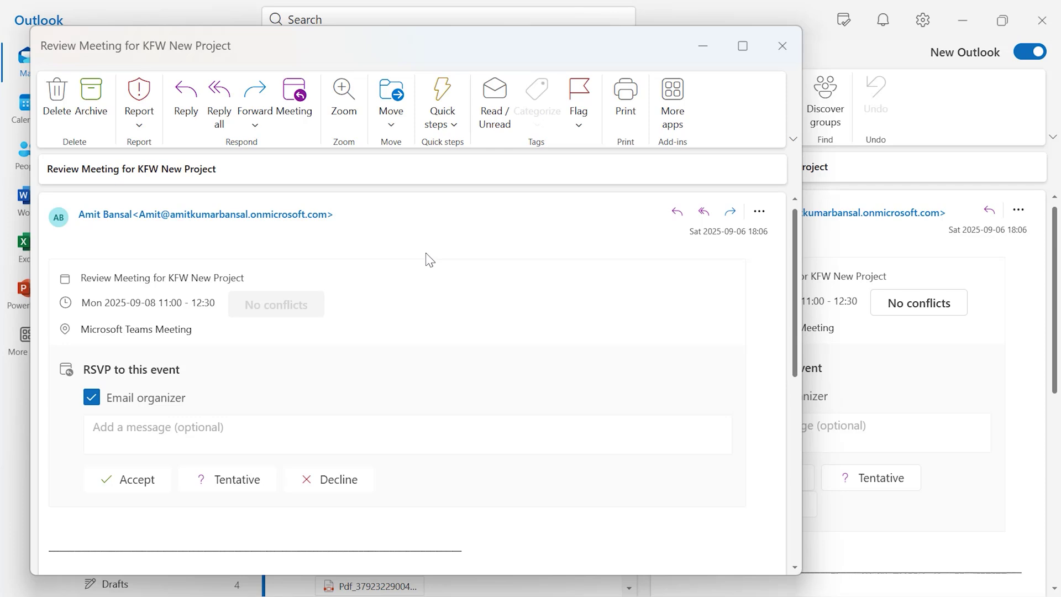
pyautogui.moveTo(208, 224)
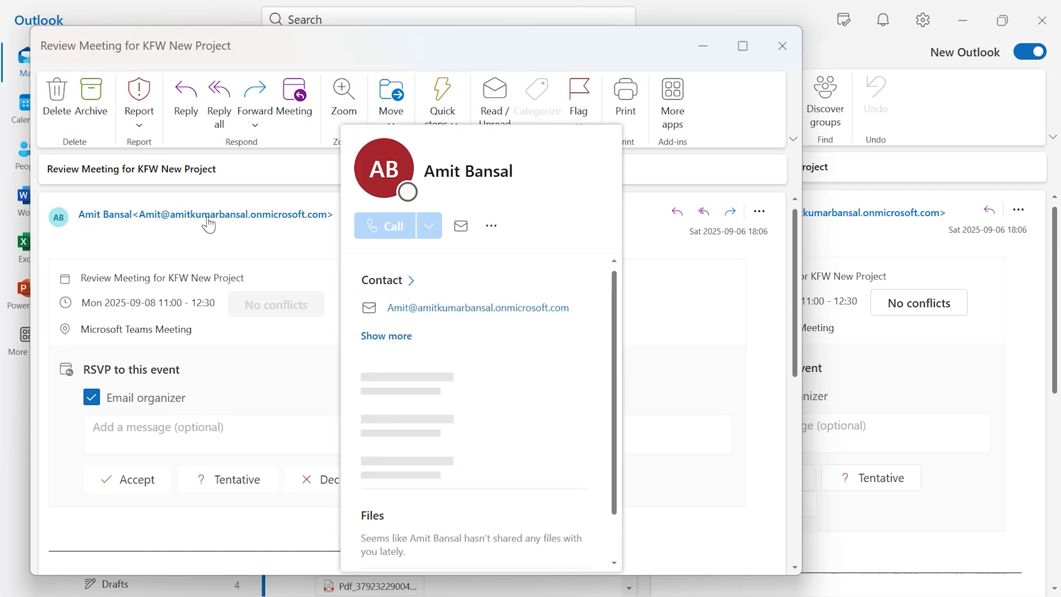